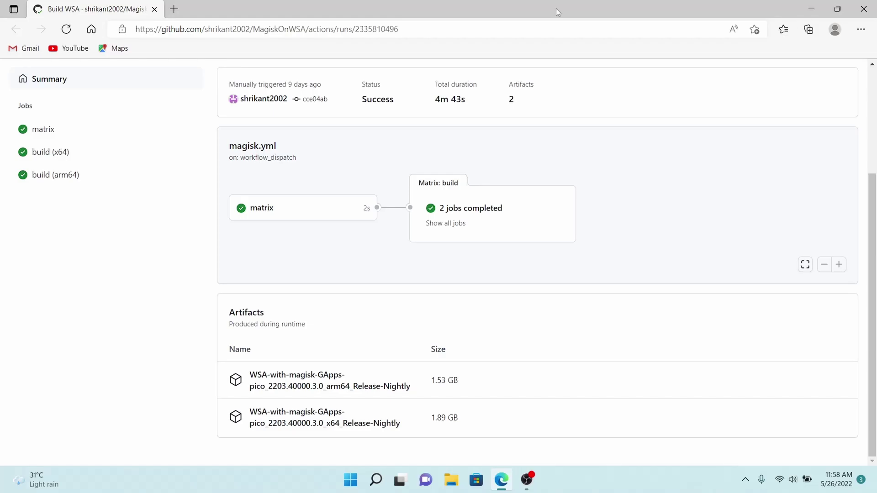
Hide the Edge window with the GitHub build run to reveal the Windows desktop
{"action": "key", "text": "super+d"}
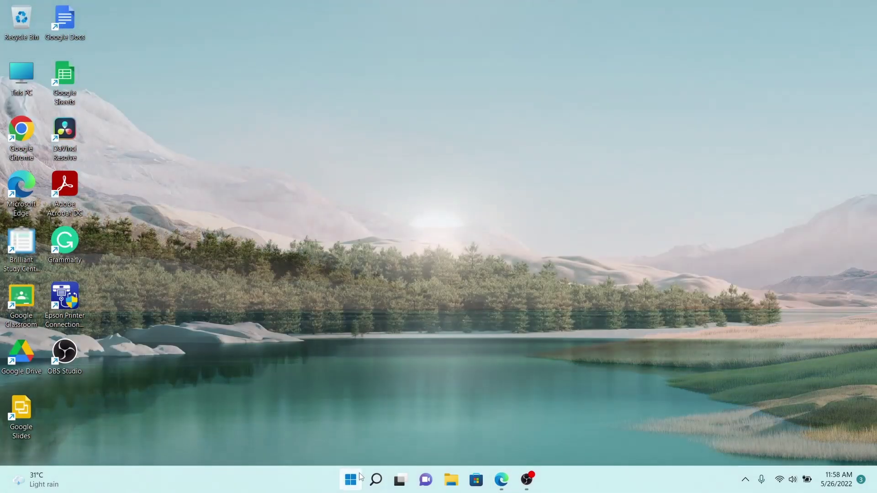
{"action": "left_click", "coordinate": [352, 480]}
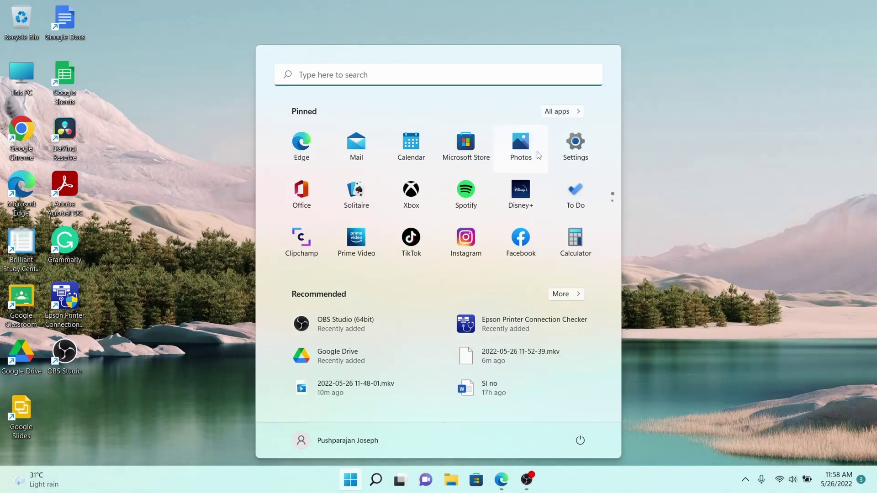
{"action": "left_click", "coordinate": [575, 144]}
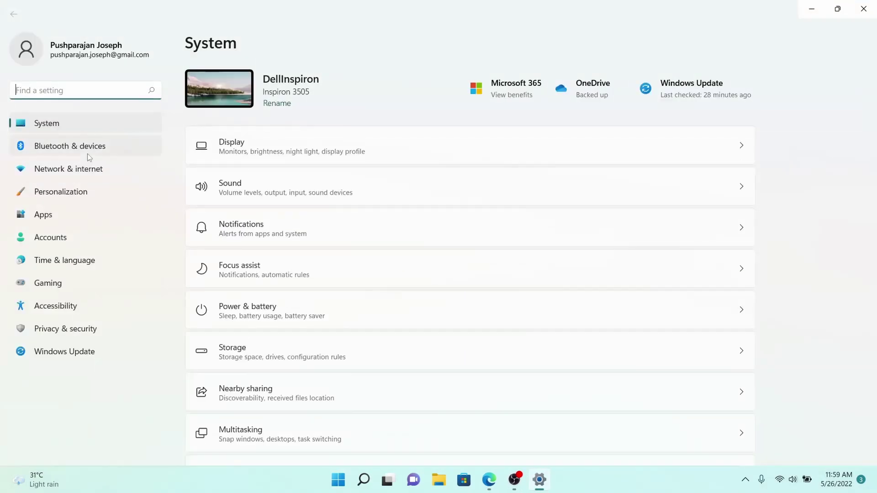
{"action": "scroll", "coordinate": [317, 209], "scroll_direction": "down", "scroll_amount": 8}
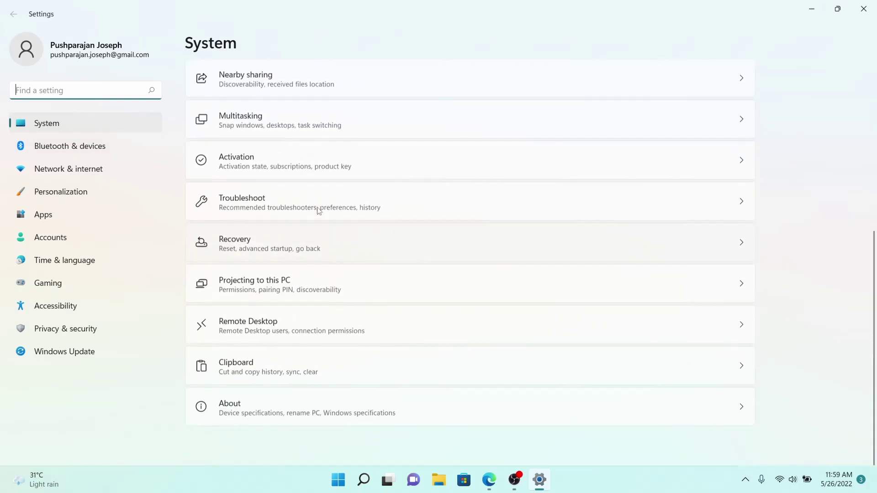
{"action": "left_click", "coordinate": [326, 416]}
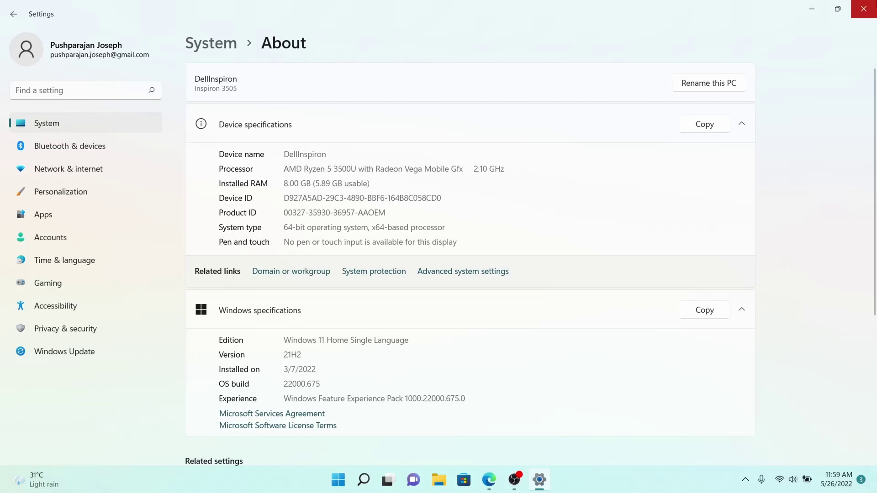
{"action": "left_click", "coordinate": [862, 9]}
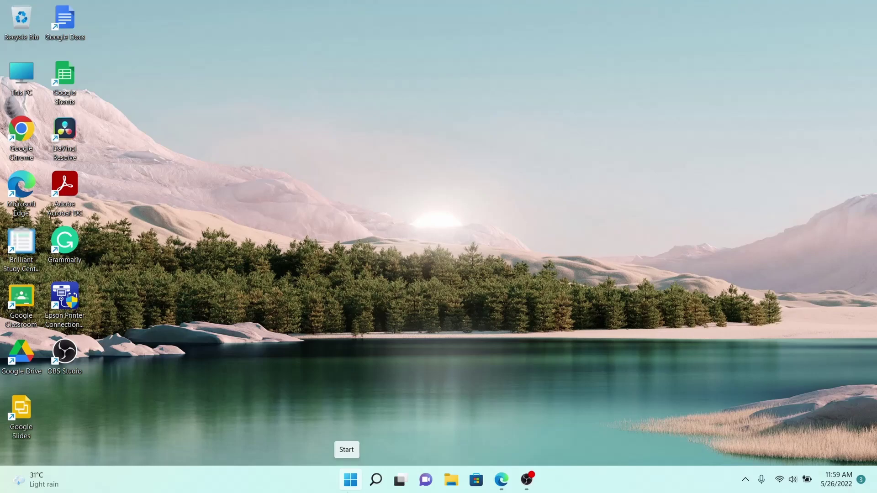
Restore Edge from the taskbar to show the Build WSA #1 run page
{"action": "left_click", "coordinate": [502, 479]}
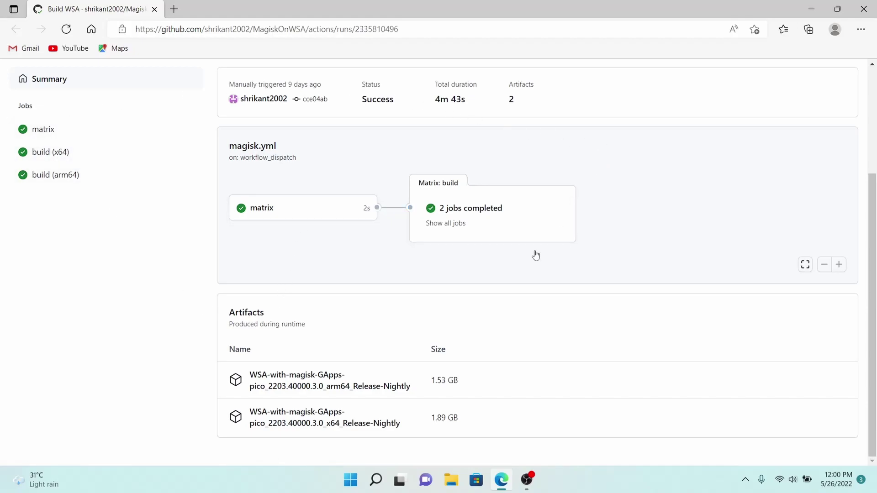
{"action": "scroll", "coordinate": [546, 289], "scroll_direction": "up", "scroll_amount": 2}
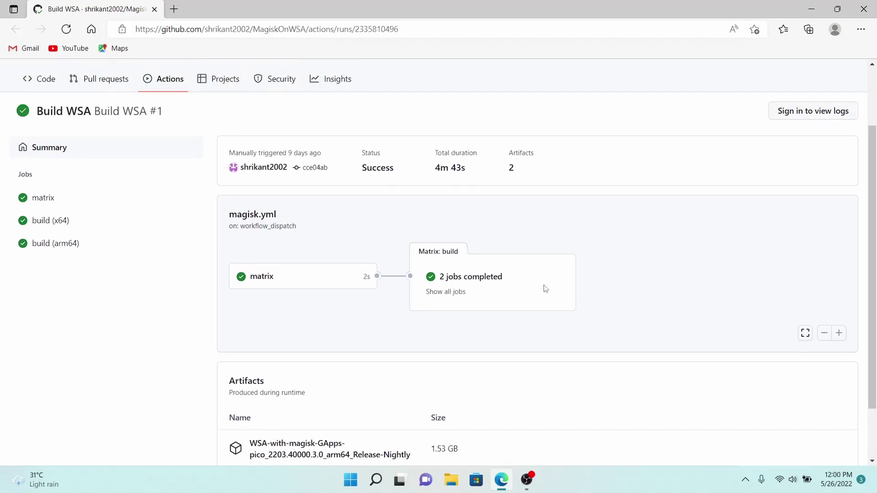
{"action": "scroll", "coordinate": [545, 289], "scroll_direction": "down", "scroll_amount": 2}
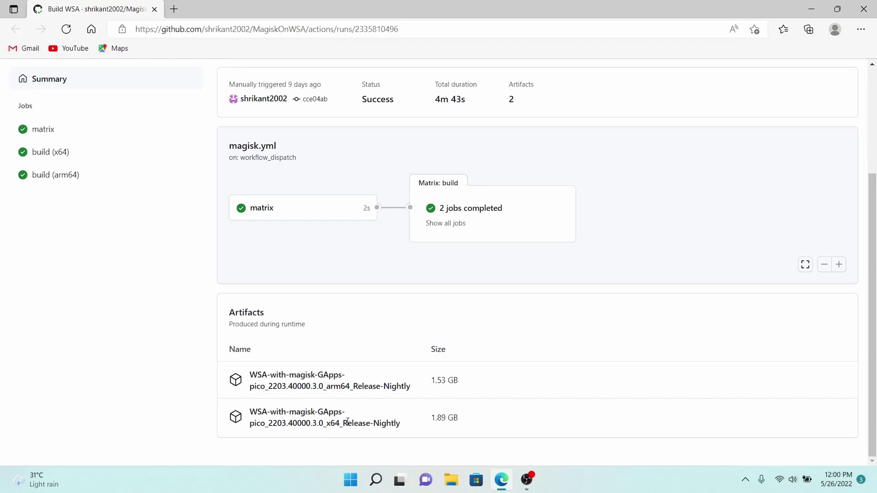
{"action": "scroll", "coordinate": [346, 421], "scroll_direction": "up", "scroll_amount": 3}
{"action": "scroll", "coordinate": [347, 421], "scroll_direction": "up", "scroll_amount": 1}
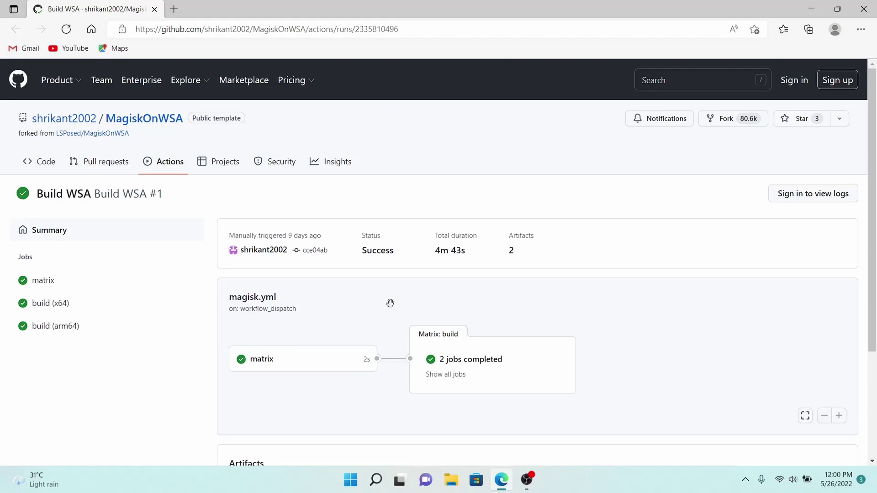
{"action": "scroll", "coordinate": [778, 203], "scroll_direction": "down", "scroll_amount": 1}
{"action": "scroll", "coordinate": [779, 203], "scroll_direction": "down", "scroll_amount": 2}
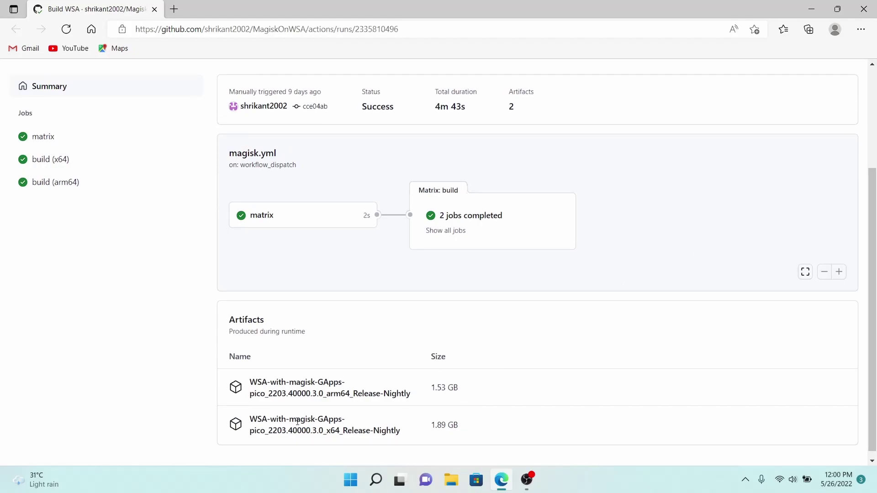
{"action": "scroll", "coordinate": [298, 421], "scroll_direction": "up", "scroll_amount": 2}
{"action": "scroll", "coordinate": [297, 420], "scroll_direction": "up", "scroll_amount": 3}
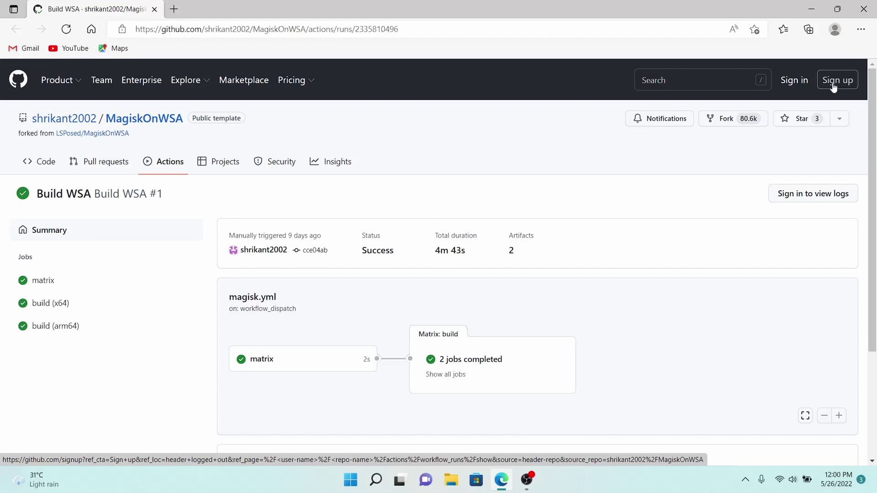
Sign in to GitHub and download the x64 WSA Release-Nightly artifact
{"action": "left_click", "coordinate": [794, 81]}
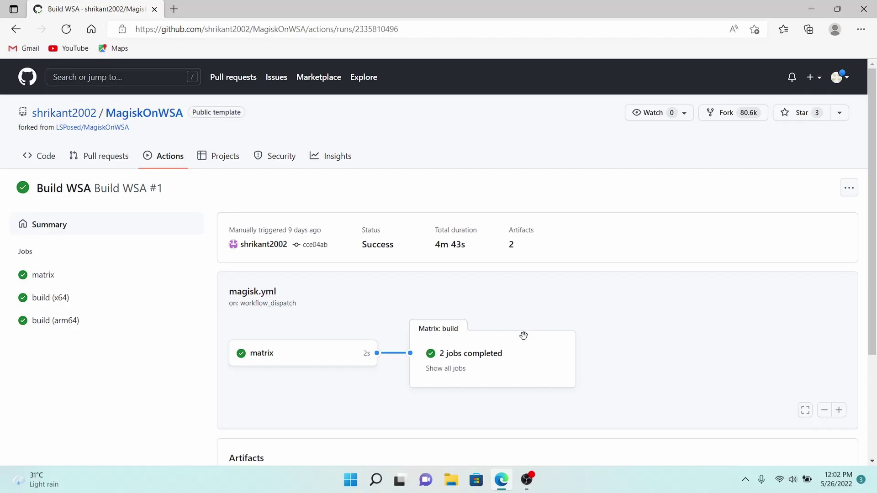
{"action": "scroll", "coordinate": [575, 249], "scroll_direction": "down", "scroll_amount": 2}
{"action": "scroll", "coordinate": [575, 249], "scroll_direction": "down", "scroll_amount": 1}
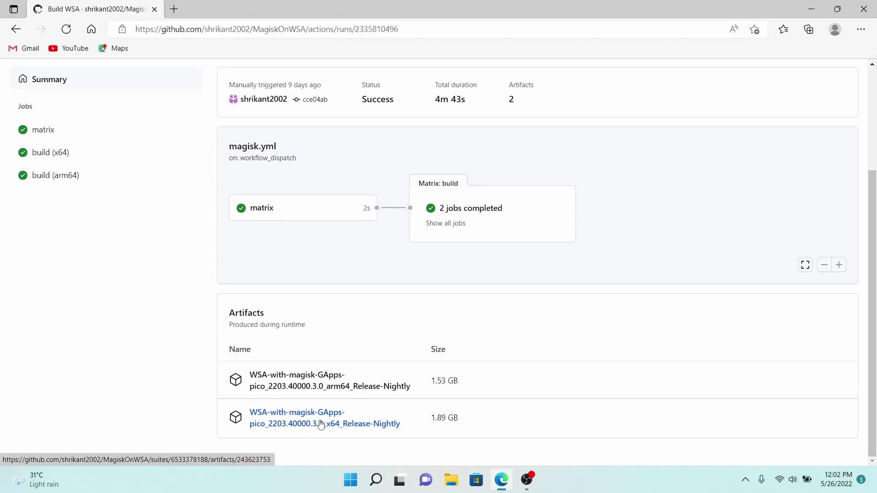
{"action": "left_click", "coordinate": [321, 424]}
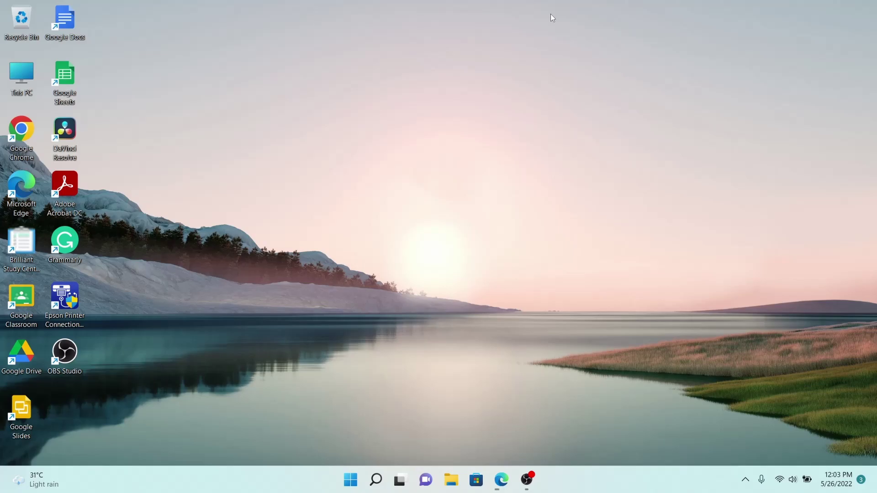
Enable Virtual Machine Platform and Windows Hypervisor Platform in Windows Features, confirming with OK
{"action": "left_click", "coordinate": [350, 480]}
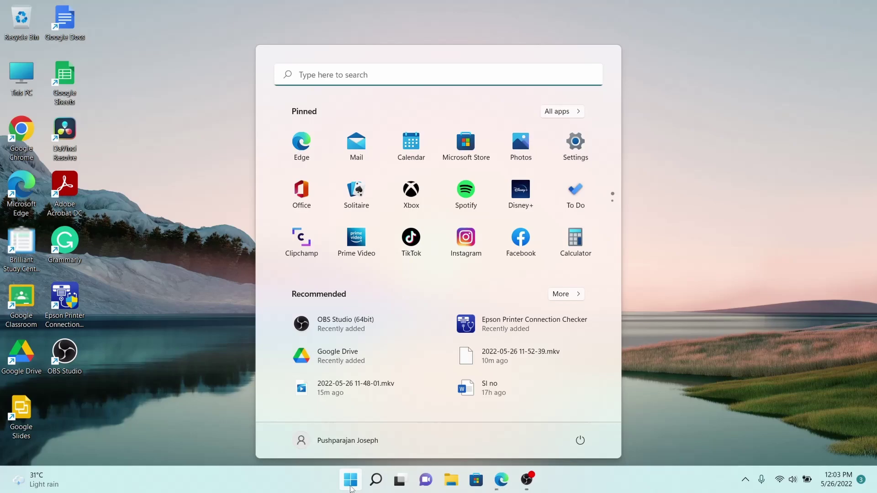
{"action": "type", "text": "turn"}
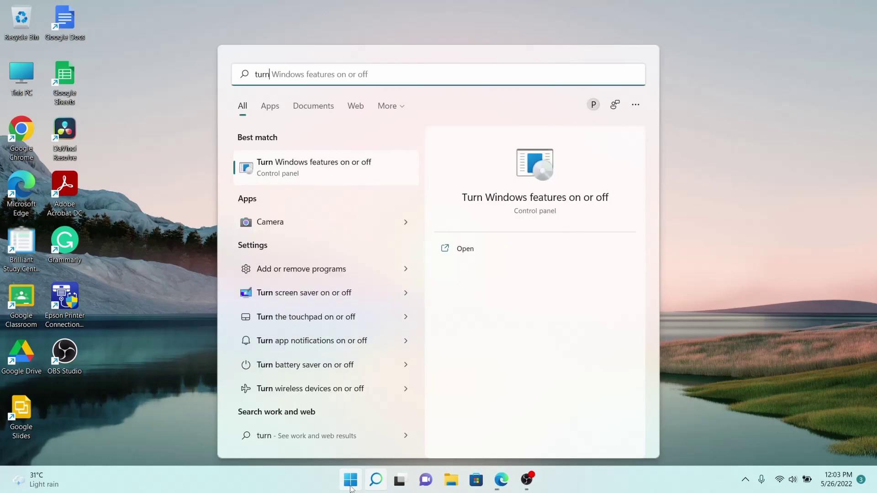
{"action": "left_click", "coordinate": [330, 178]}
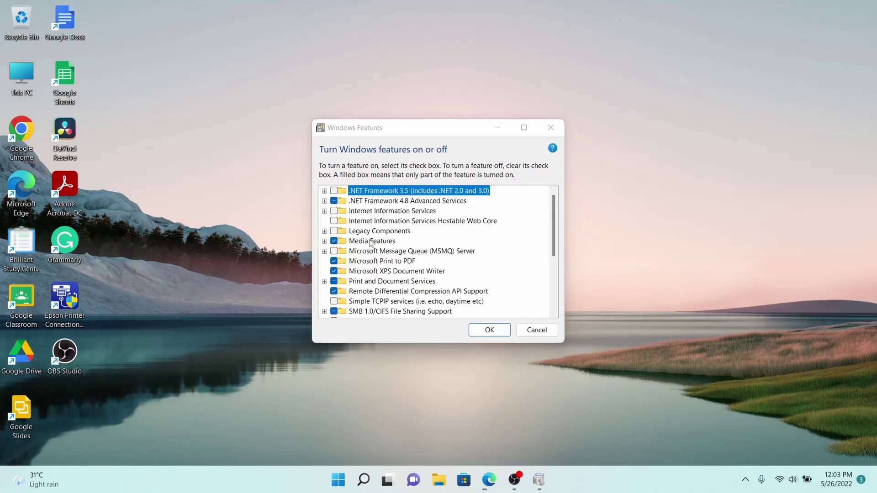
{"action": "left_click_drag", "start_coordinate": [554, 205], "coordinate": [558, 237]}
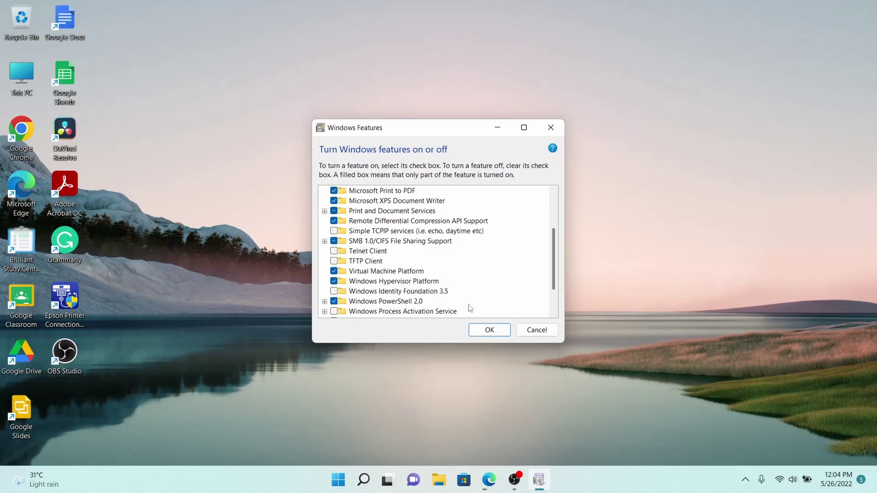
{"action": "left_click", "coordinate": [495, 331]}
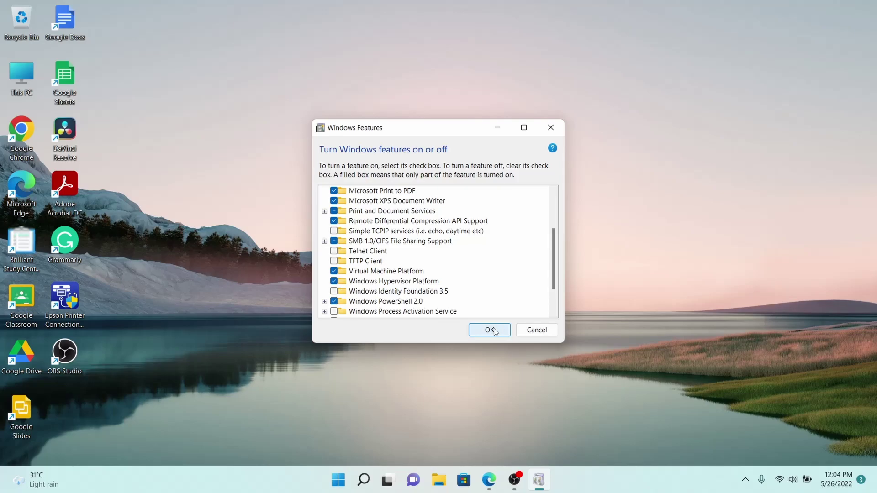
{"action": "left_click", "coordinate": [494, 332]}
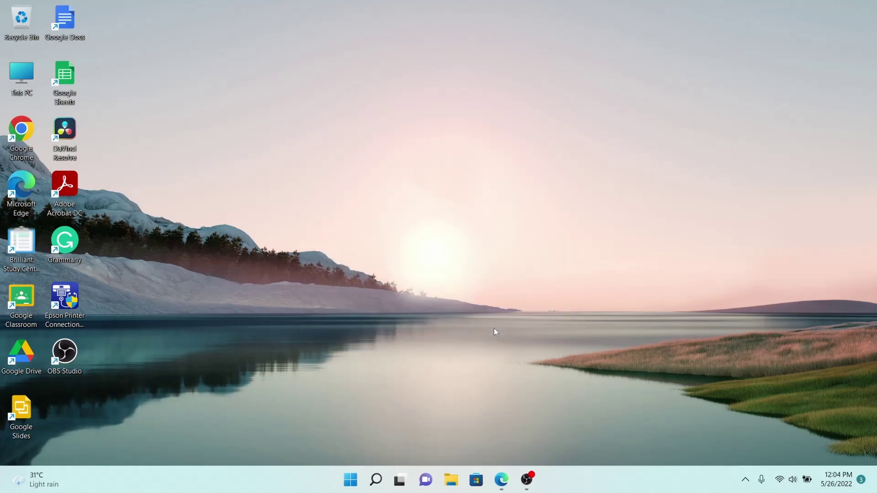
{"action": "left_click", "coordinate": [501, 480]}
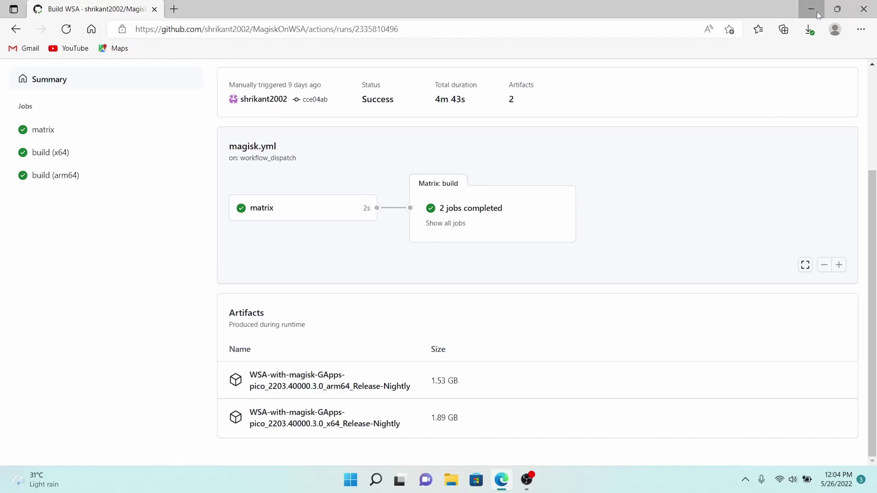
{"action": "left_click", "coordinate": [816, 11]}
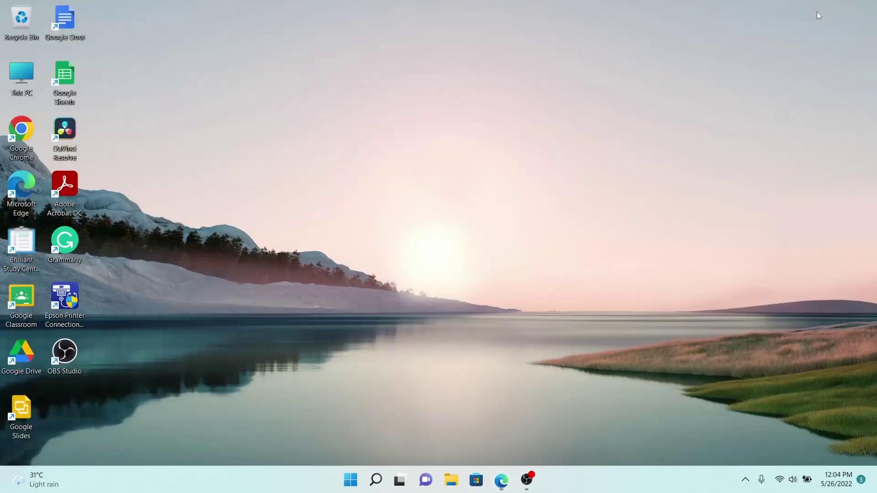
{"action": "double_click", "coordinate": [23, 73]}
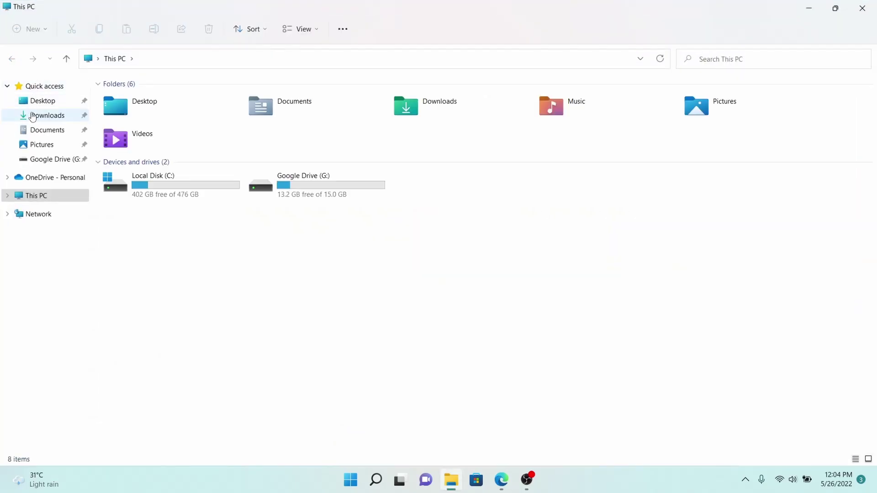
Extract the downloaded WSA x64 zip in Downloads into its suggested folder
{"action": "left_click", "coordinate": [47, 115]}
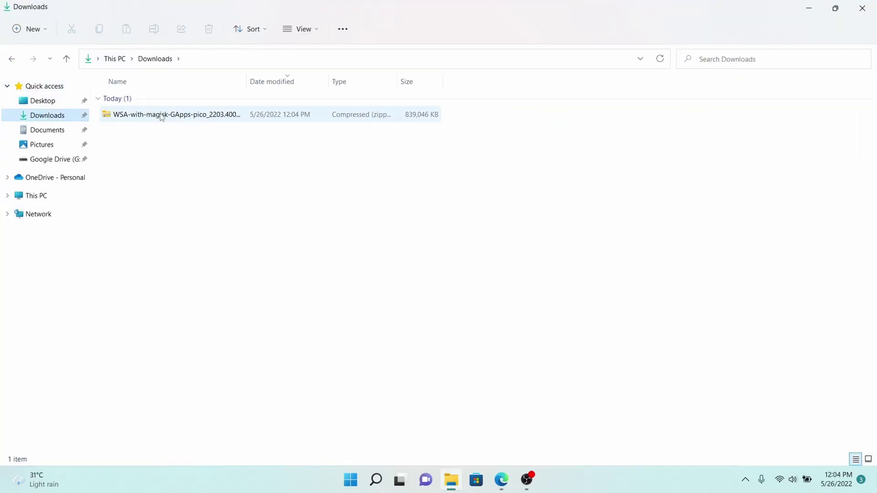
{"action": "left_click", "coordinate": [163, 114]}
{"action": "right_click", "coordinate": [162, 116]}
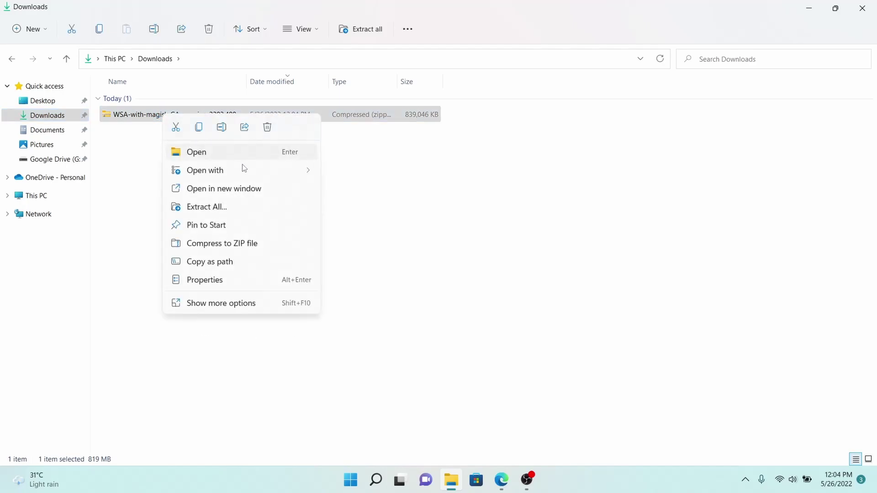
{"action": "left_click", "coordinate": [232, 206]}
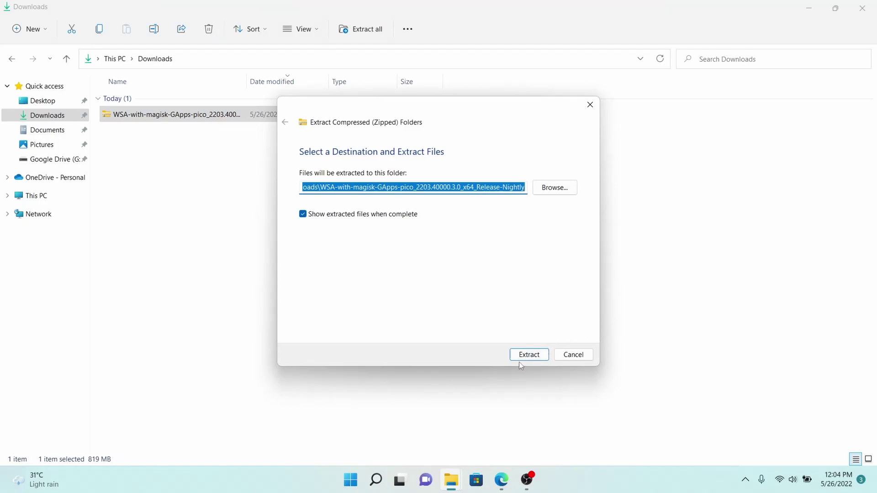
{"action": "left_click", "coordinate": [528, 354]}
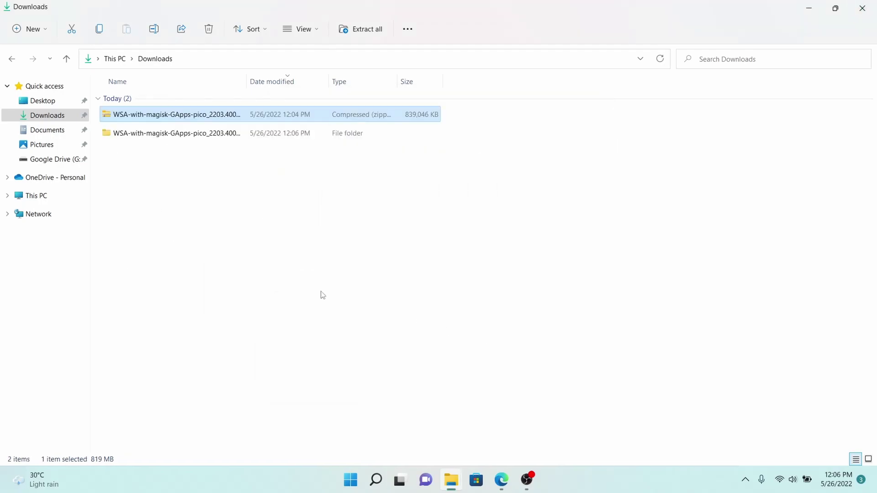
{"action": "left_click", "coordinate": [319, 295]}
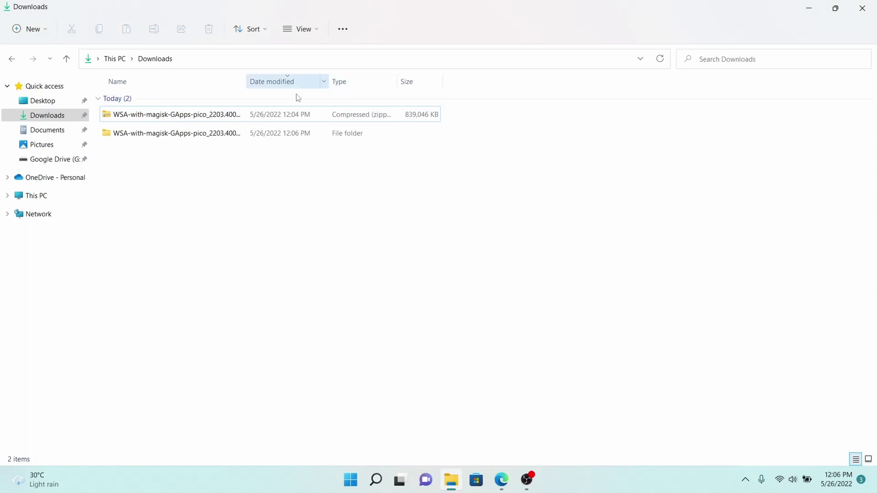
Open the extracted WSA folder and run Install.ps1 with PowerShell
{"action": "mouse_move", "coordinate": [177, 133]}
{"action": "double_click", "coordinate": [212, 133]}
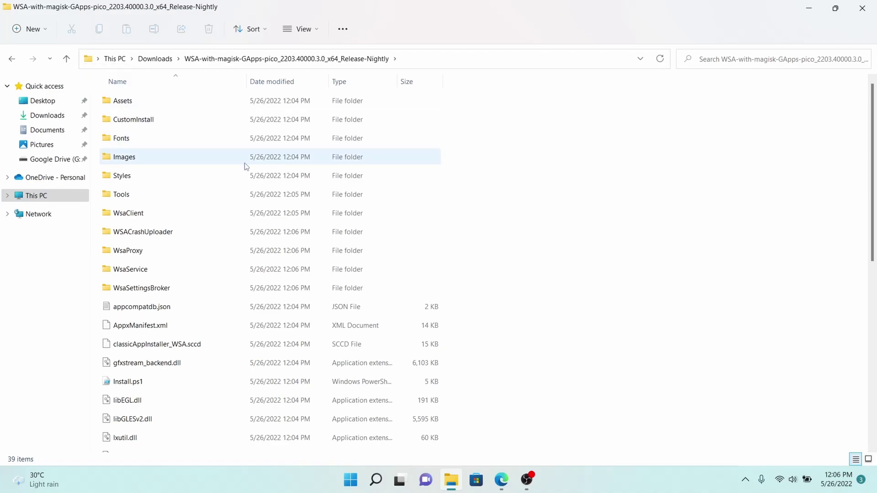
{"action": "scroll", "coordinate": [244, 165], "scroll_direction": "down", "scroll_amount": 1}
{"action": "scroll", "coordinate": [244, 165], "scroll_direction": "down", "scroll_amount": 1}
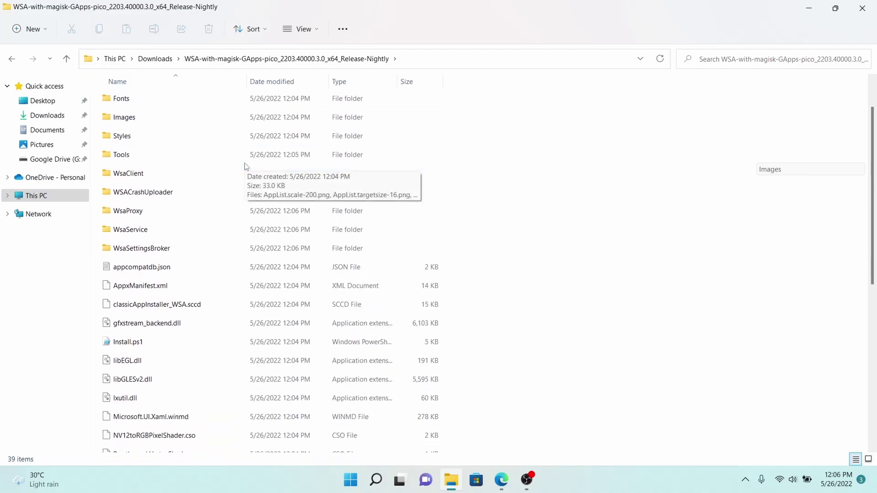
{"action": "scroll", "coordinate": [245, 164], "scroll_direction": "down", "scroll_amount": 1}
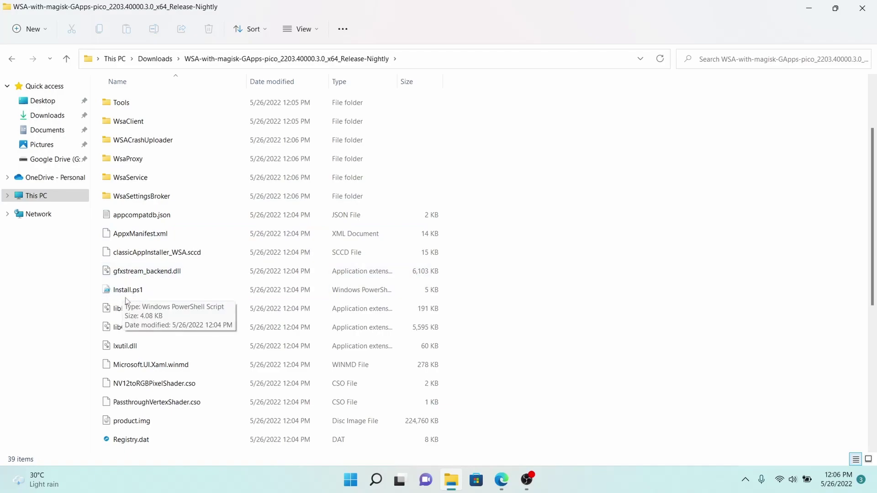
{"action": "right_click", "coordinate": [156, 295]}
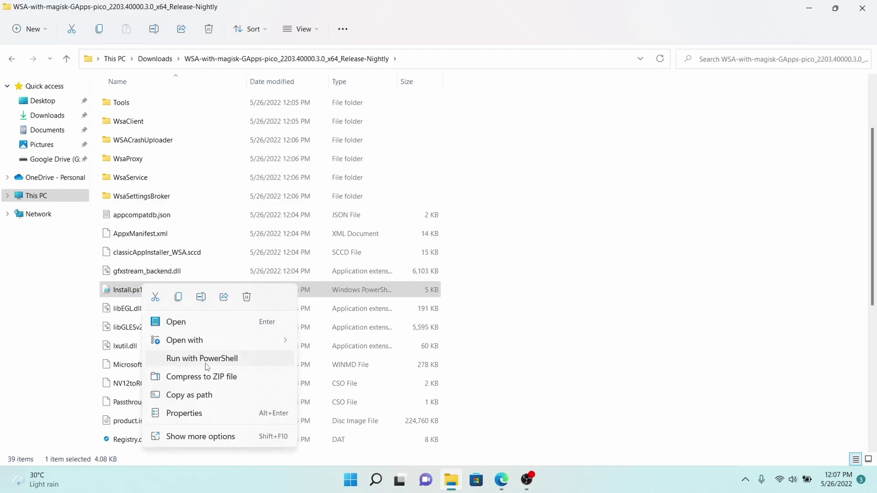
{"action": "left_click", "coordinate": [202, 358]}
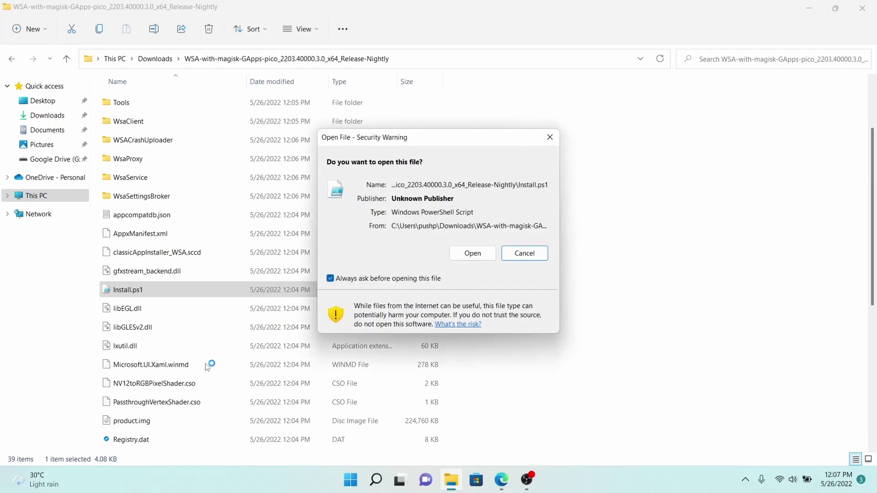
{"action": "left_click", "coordinate": [473, 253]}
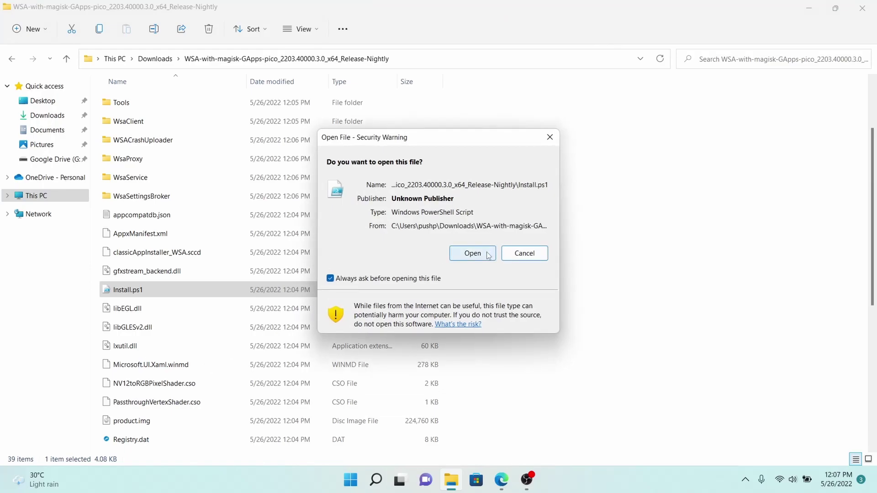
Allow Install.ps1 to open, then close PowerShell once installation reports All Done
{"action": "left_click", "coordinate": [488, 254]}
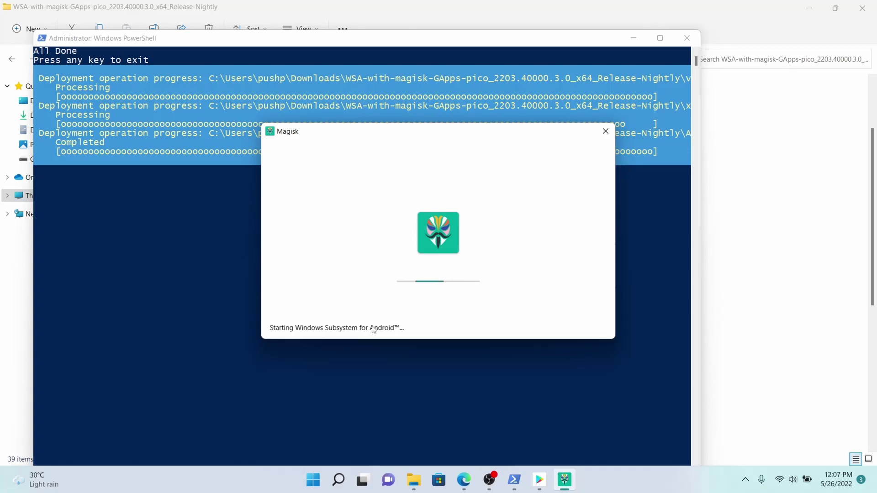
{"action": "left_click", "coordinate": [285, 40]}
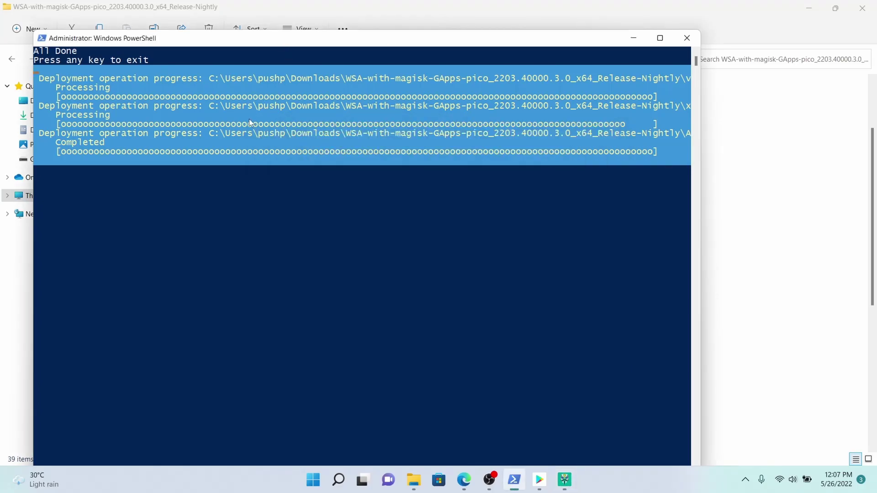
{"action": "key", "text": "Return"}
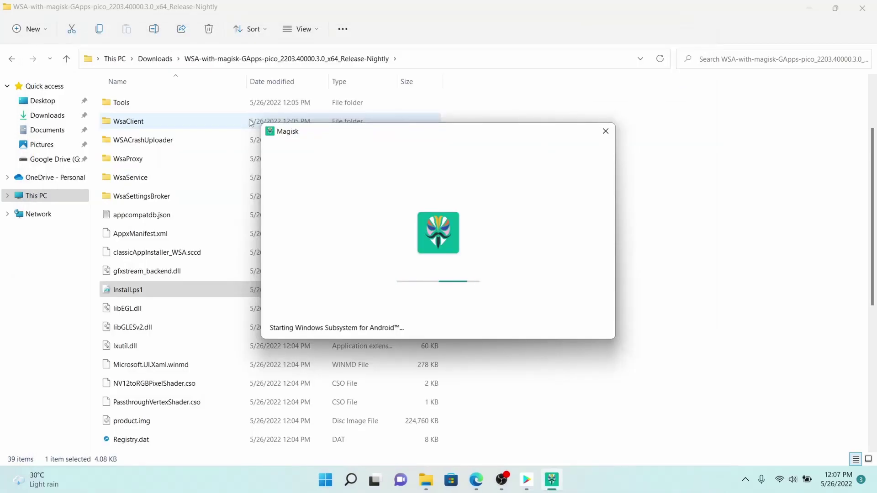
Close the File Explorer window showing the extracted WSA folder
{"action": "left_click", "coordinate": [861, 7]}
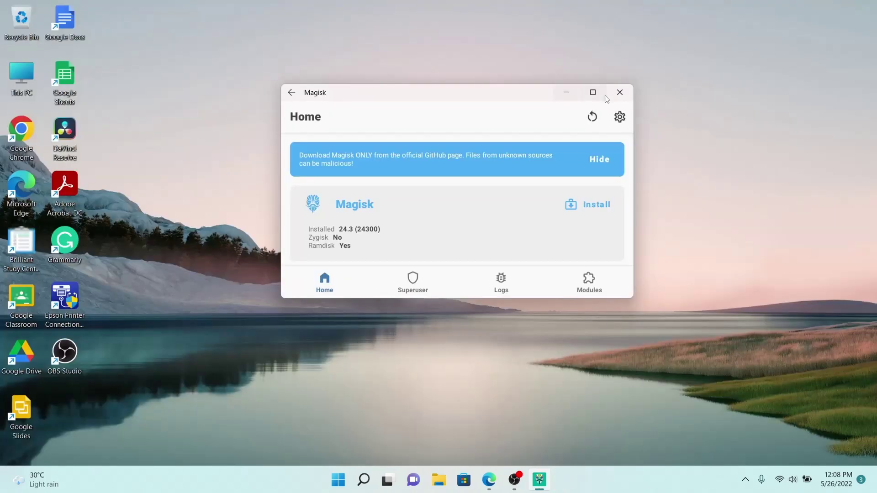
Close Magisk and launch Windows Subsystem for Android Settings from All apps
{"action": "left_click", "coordinate": [620, 93]}
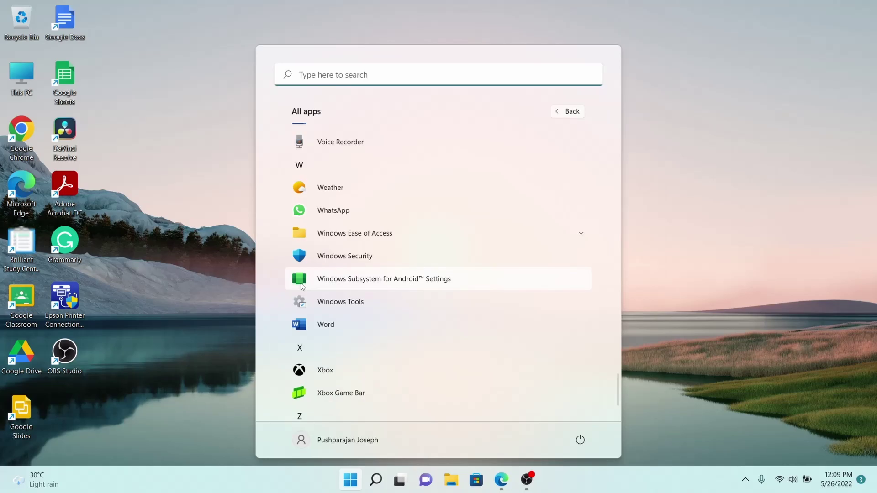
{"action": "left_click", "coordinate": [301, 282]}
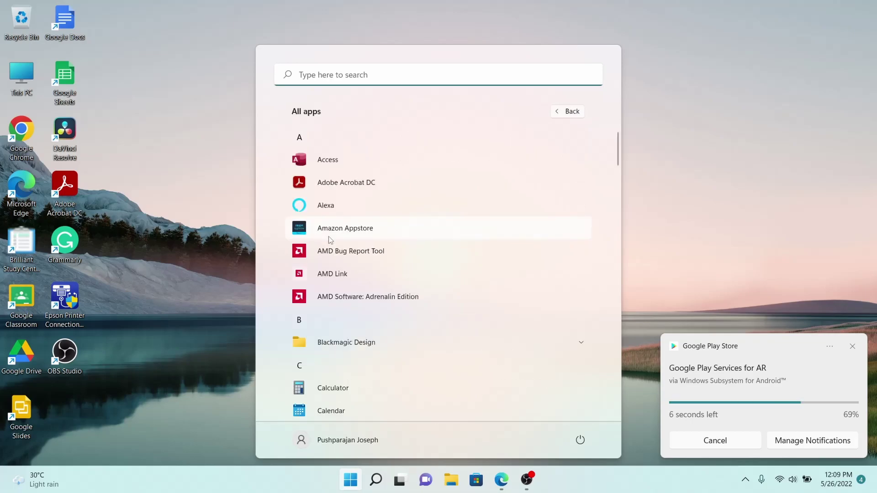
{"action": "scroll", "coordinate": [328, 236], "scroll_direction": "down", "scroll_amount": 4}
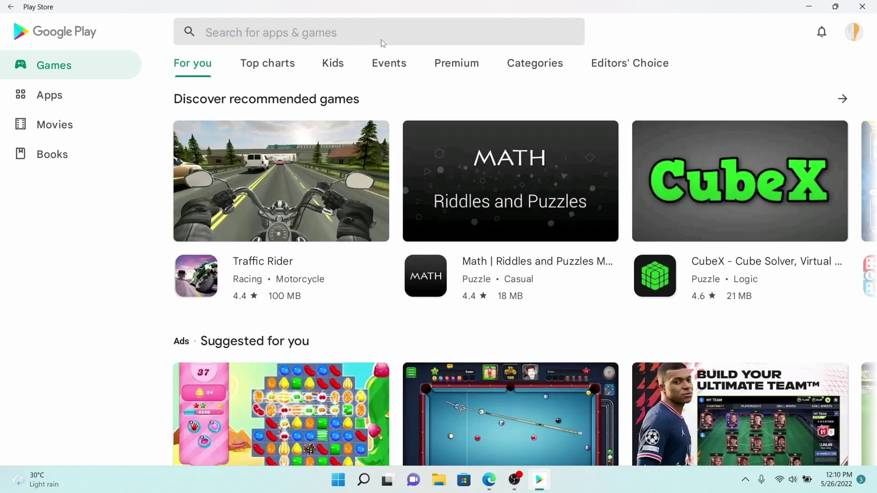
Search the Play Store for Instagram using the 'instagram' suggestion
{"action": "left_click", "coordinate": [381, 40]}
{"action": "type", "text": "i"}
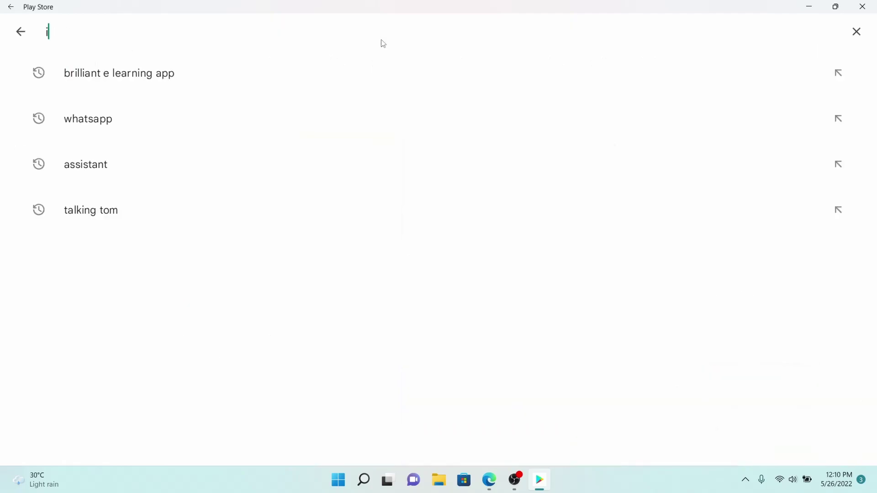
{"action": "type", "text": "ns"}
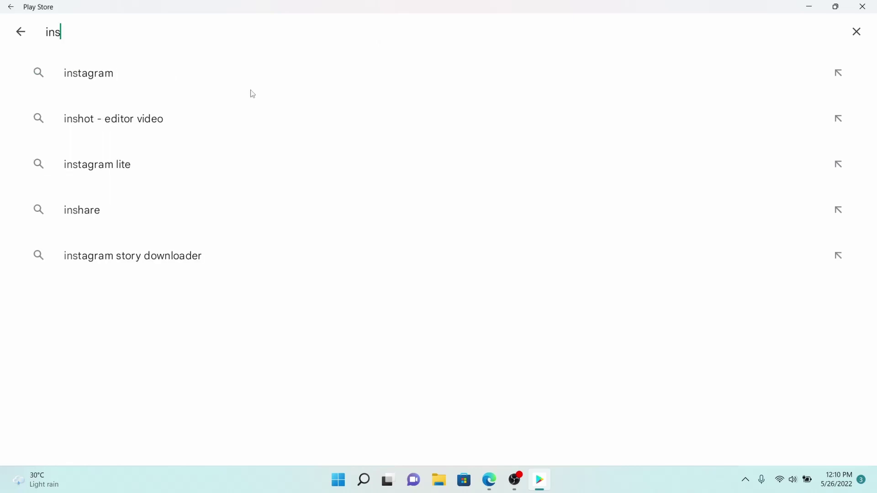
{"action": "left_click", "coordinate": [250, 86]}
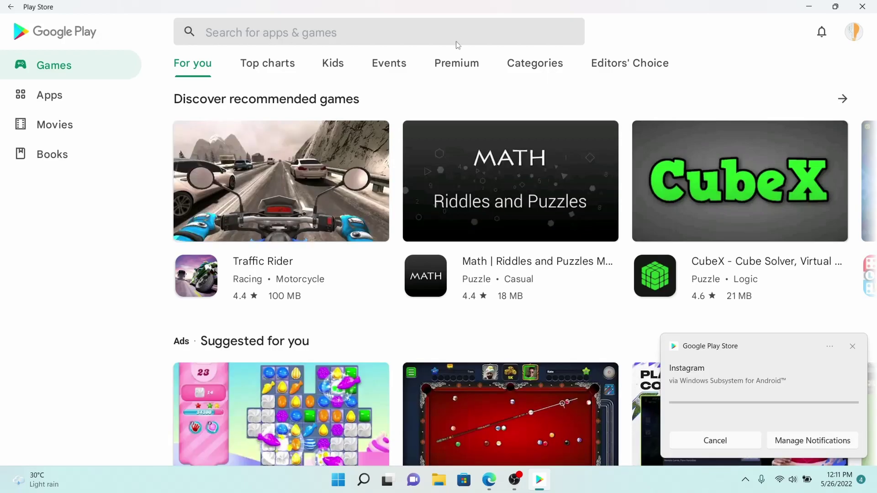
Launch Instagram to its login screen and move its window slightly on the desktop
{"action": "left_click", "coordinate": [456, 37]}
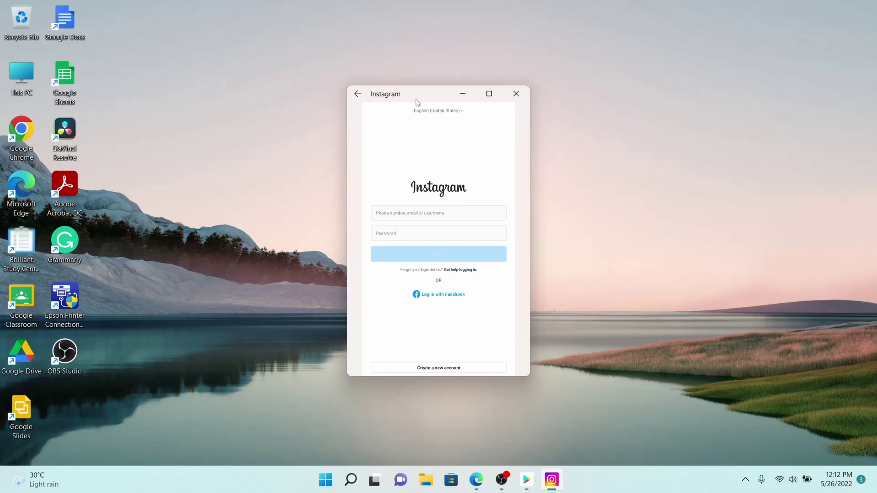
{"action": "mouse_move", "coordinate": [416, 96]}
{"action": "left_mouse_down"}
{"action": "mouse_move", "coordinate": [377, 85]}
{"action": "mouse_move", "coordinate": [465, 108]}
{"action": "mouse_move", "coordinate": [426, 110]}
{"action": "left_mouse_up"}
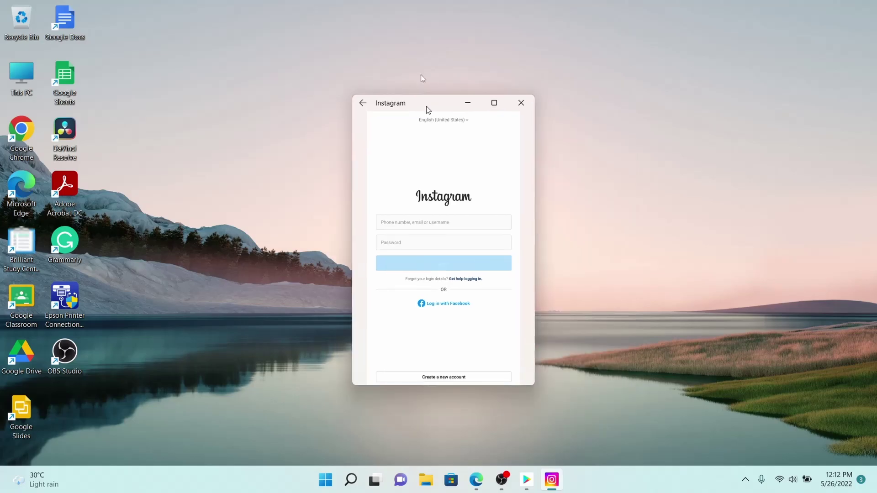